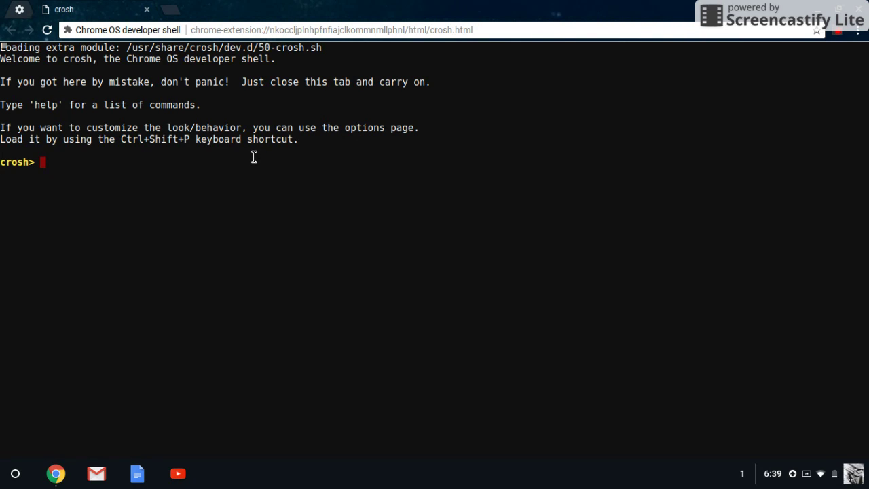
- Enter the full shell from the crosh prompt and switch to the root user with sudo su
text(shell)
key(Return)
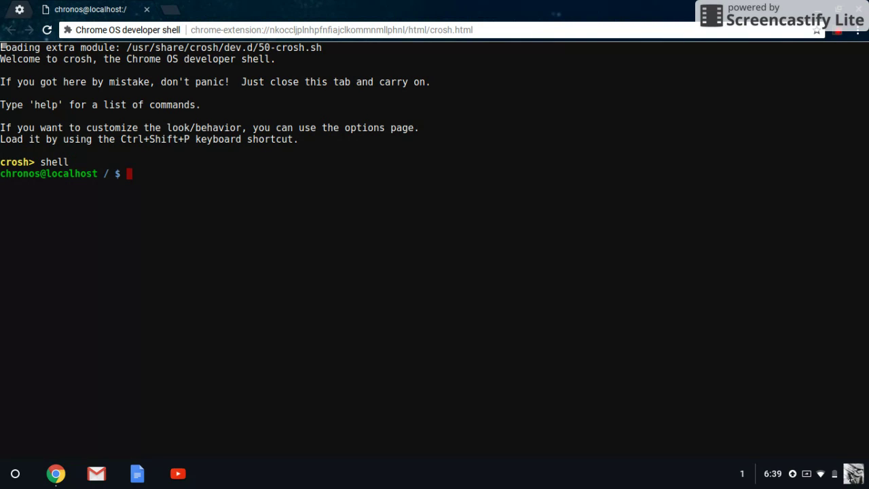
text(sudo su)
key(Return)
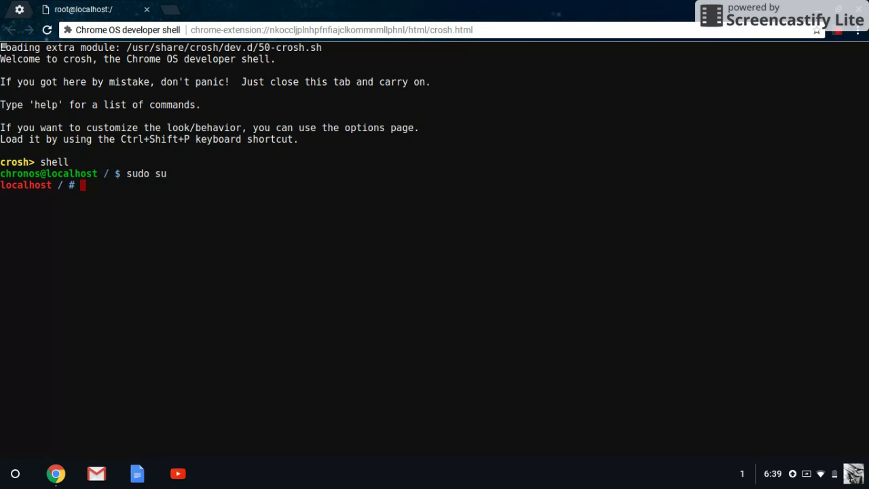
- Run update_engine_client --channel=canary-channel --update to move the device to the canary channel and update it
text(update_engine)
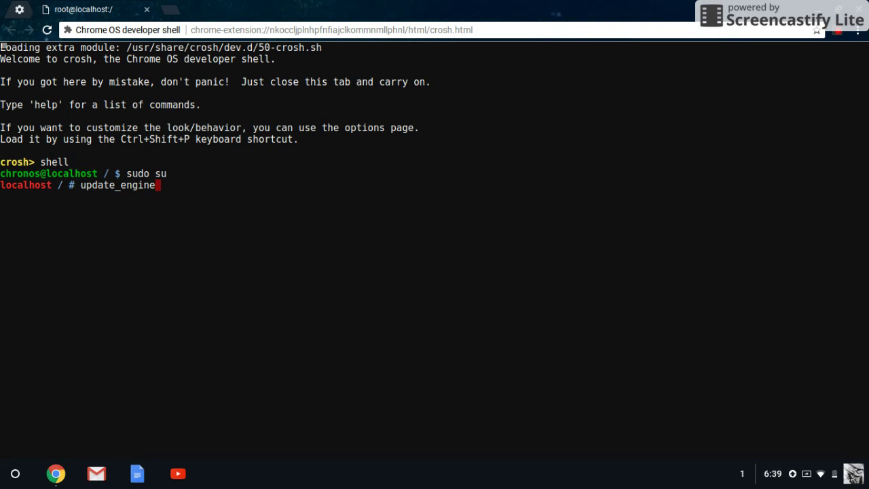
text(_client --channel)
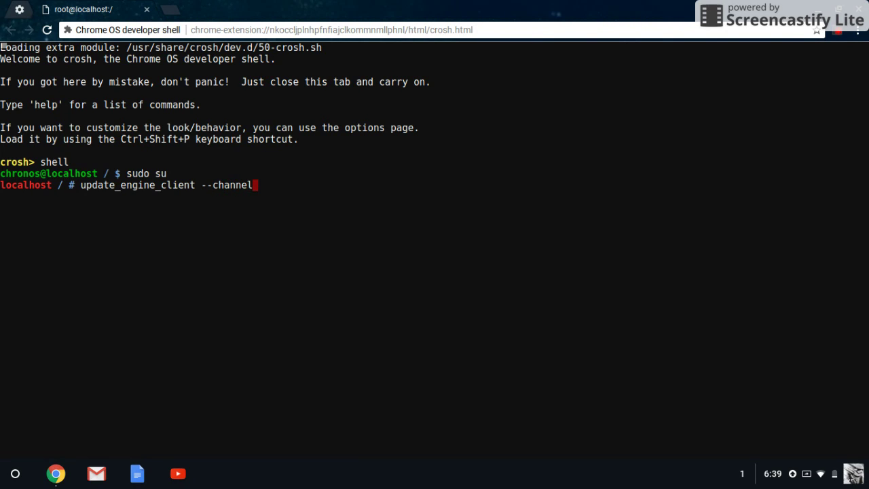
text(=carnary)
key(Left)
key(Left)
key(Left)
key(Left)
key(Left)
key(BackSpace)
key(Right)
key(BackSpace)
text(a)
key(Right)
key(Right)
key(Right)
key(Right)
text(-channel)
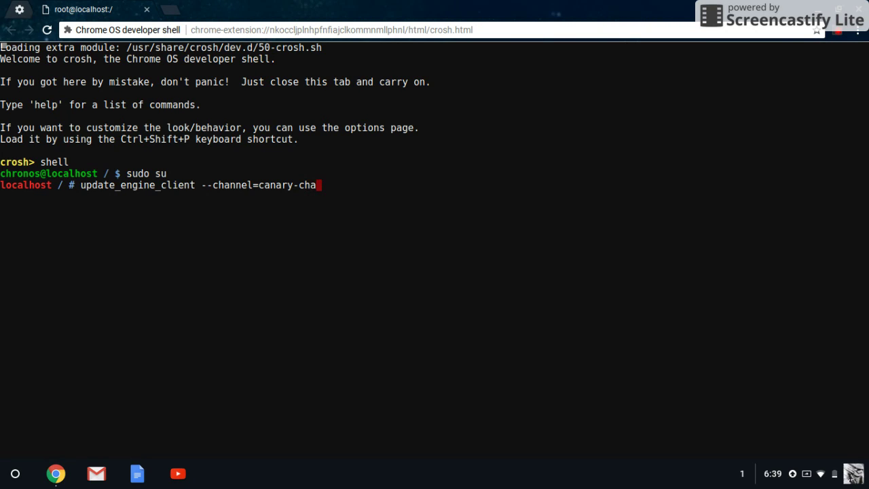
text( --)
text(update)
key(BackSpace)
text(te)
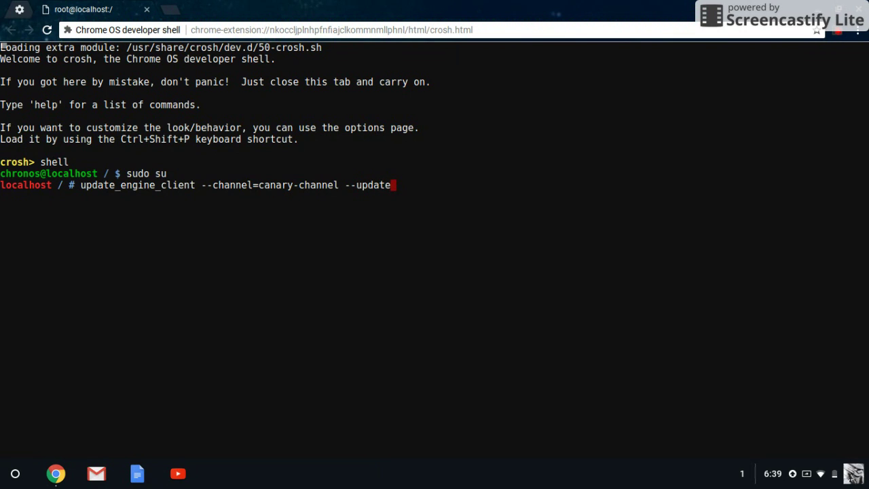
key(Return)
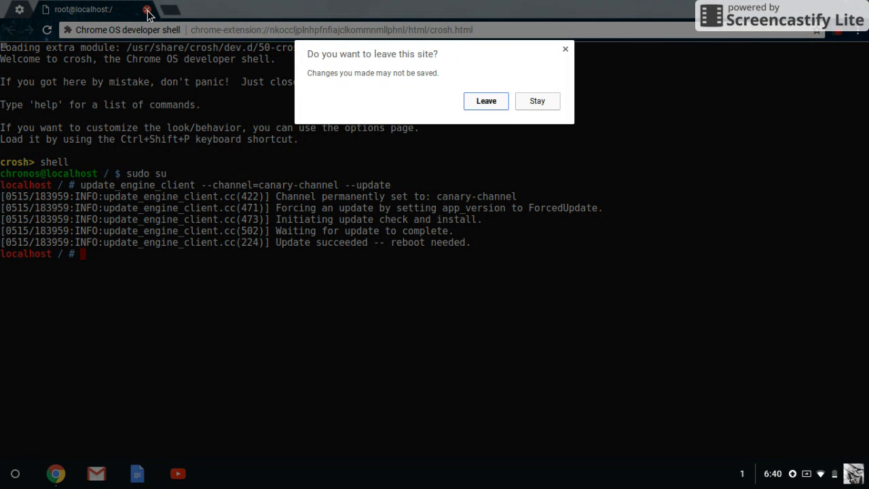
- Leave the developer shell page and go to the Google Play Store (beta) section of the settings
click(474, 99)
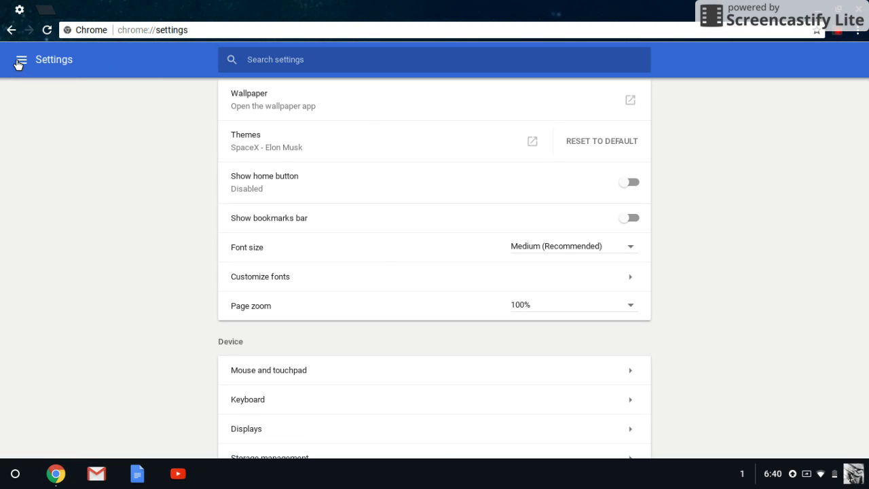
click(20, 61)
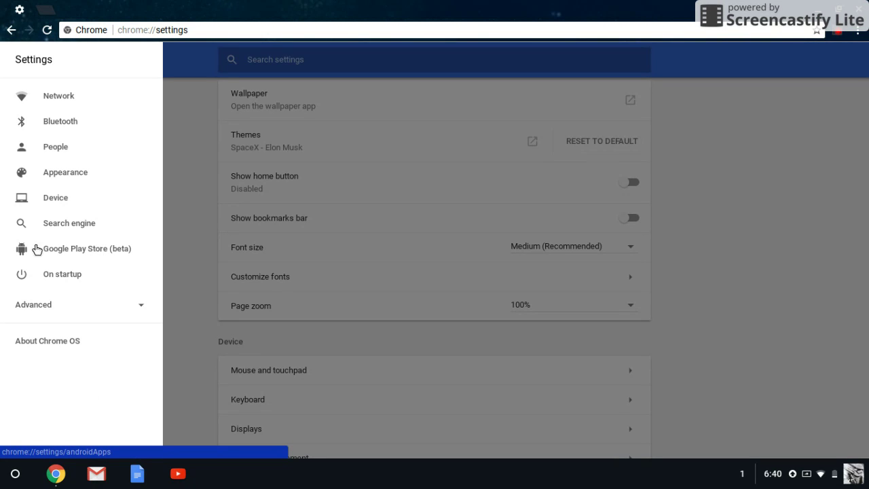
click(108, 251)
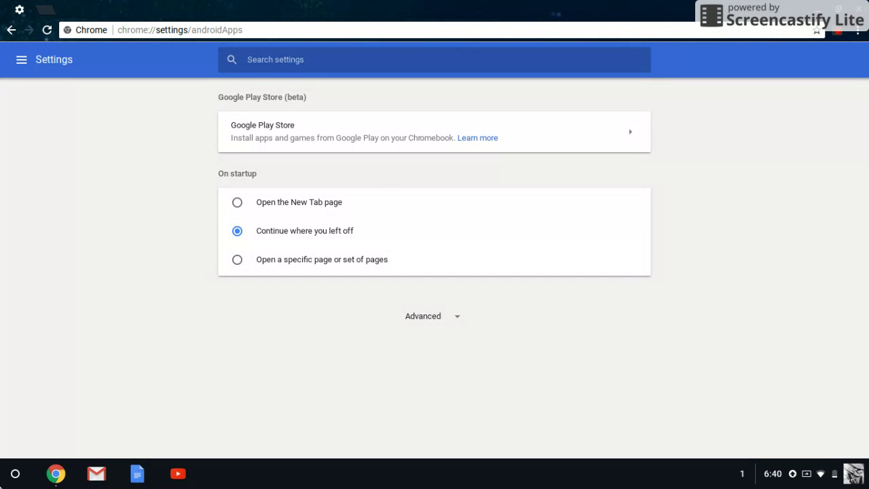
- Pin the Play Store (beta) app to the shelf and minimize the settings window
click(15, 473)
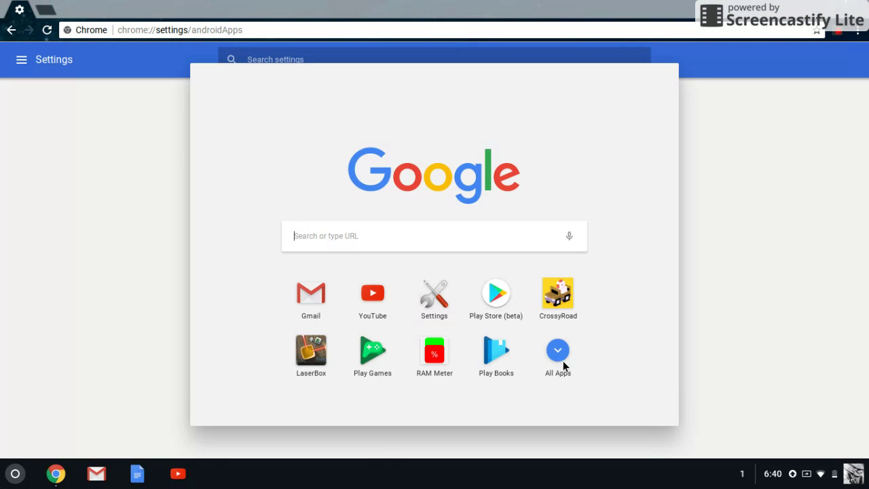
right_click(508, 306)
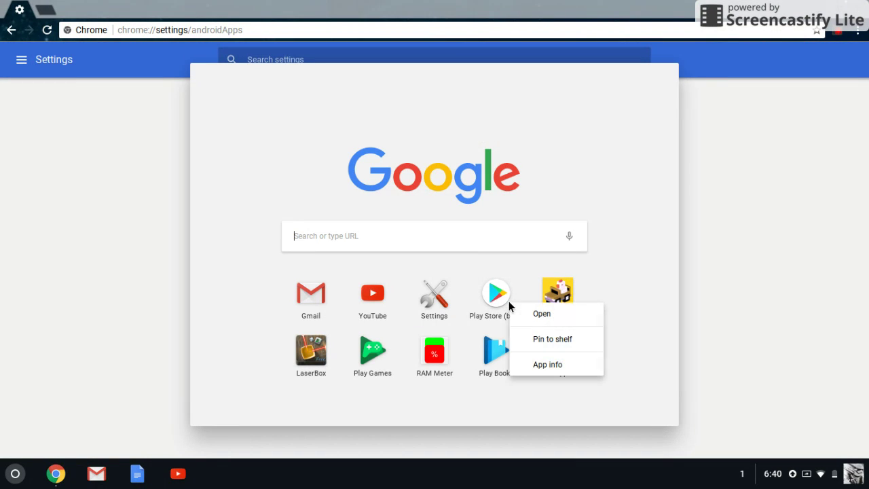
click(541, 339)
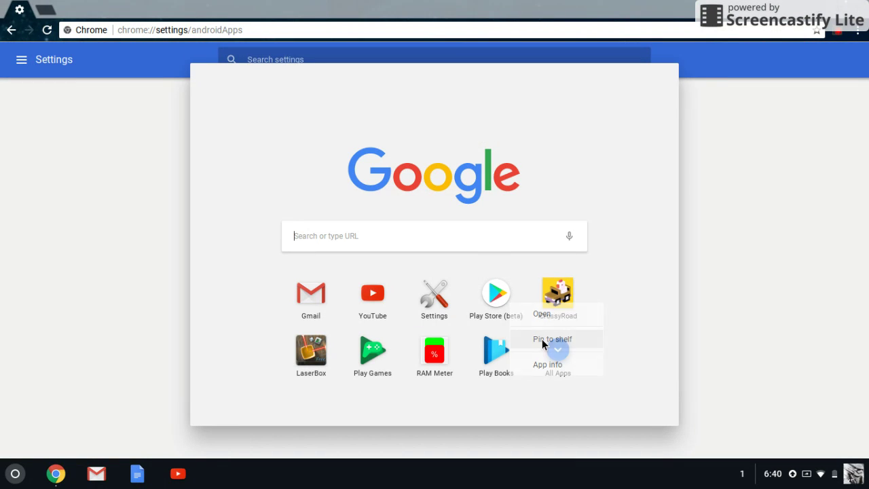
click(782, 100)
click(820, 7)
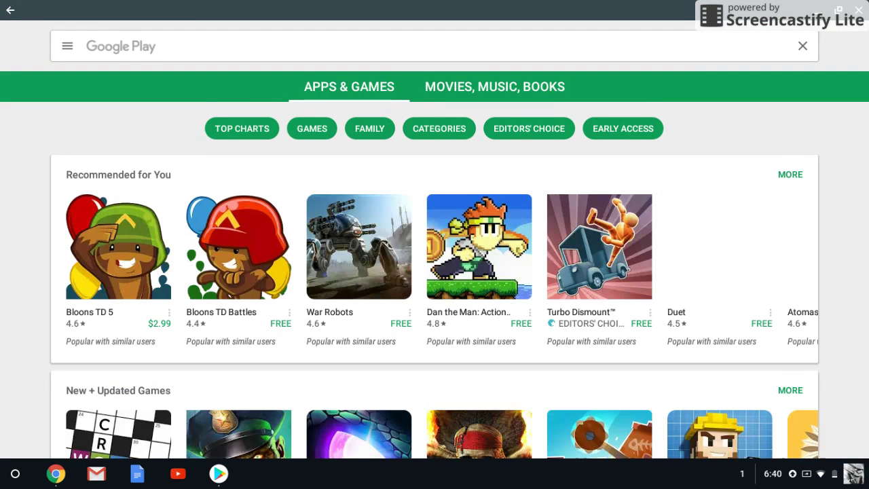
- Look through the recommended, puzzle and popular sections on the Play Store's Apps & Games page
scroll(435, 240, down, 5)
scroll(435, 239, down, 4)
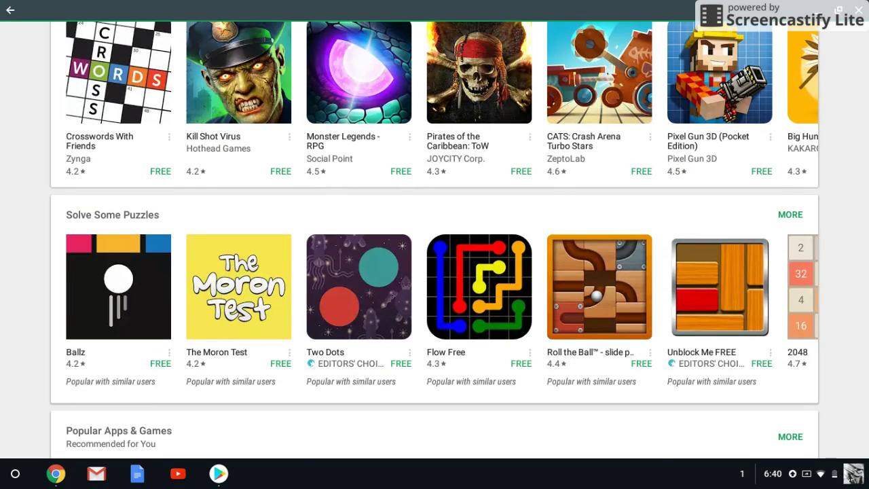
scroll(434, 240, up, 1)
scroll(434, 240, down, 5)
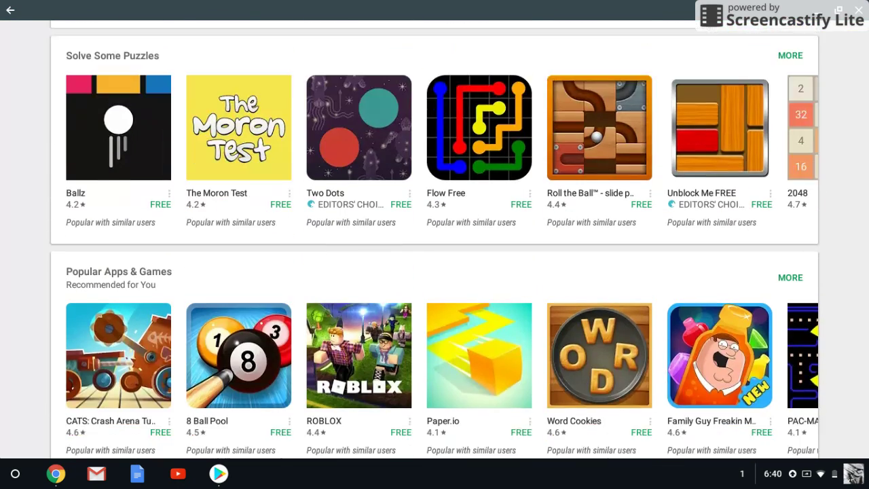
scroll(434, 240, up, 10)
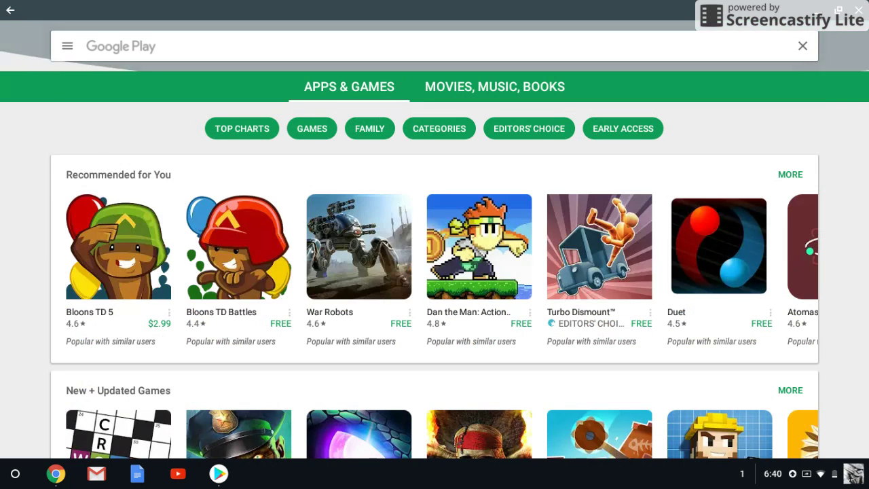
- Launch the CrossyRoad Android game, leave it while it loads, and close the Play Store window
key(super)
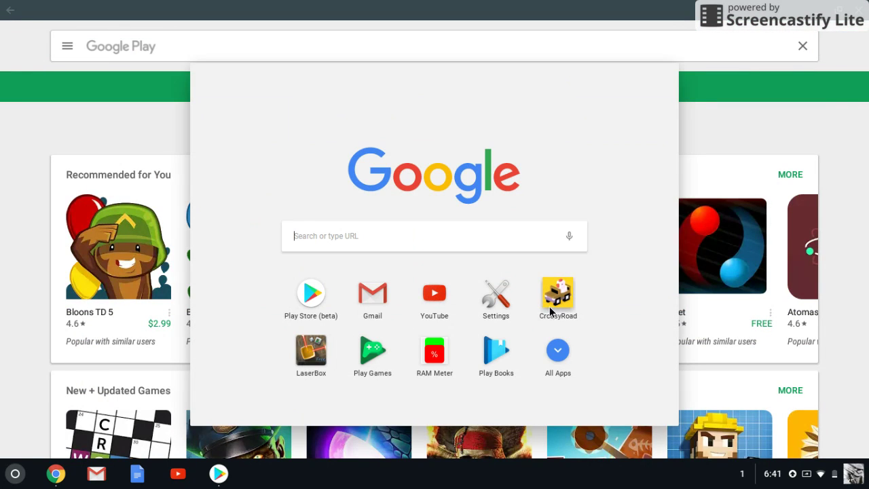
click(550, 309)
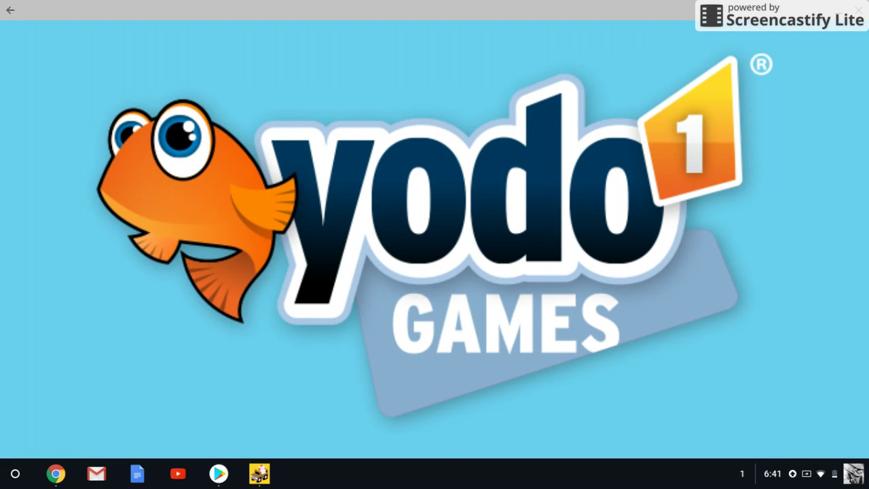
click(840, 11)
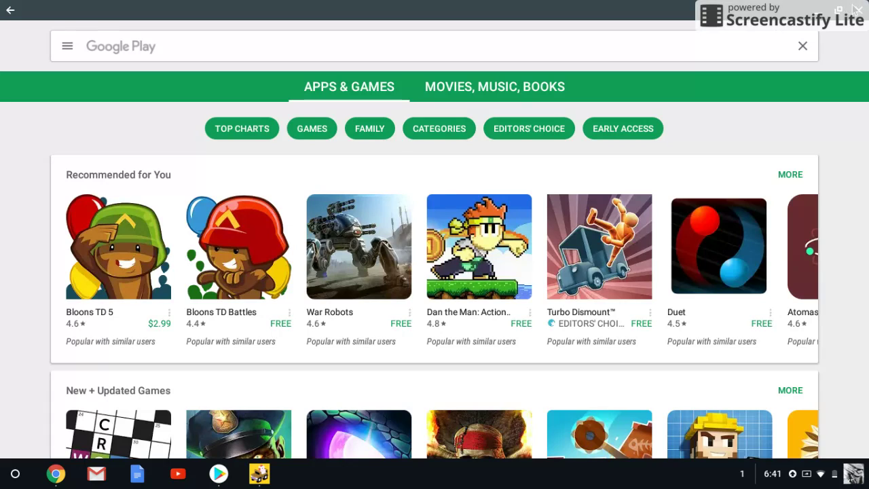
click(859, 9)
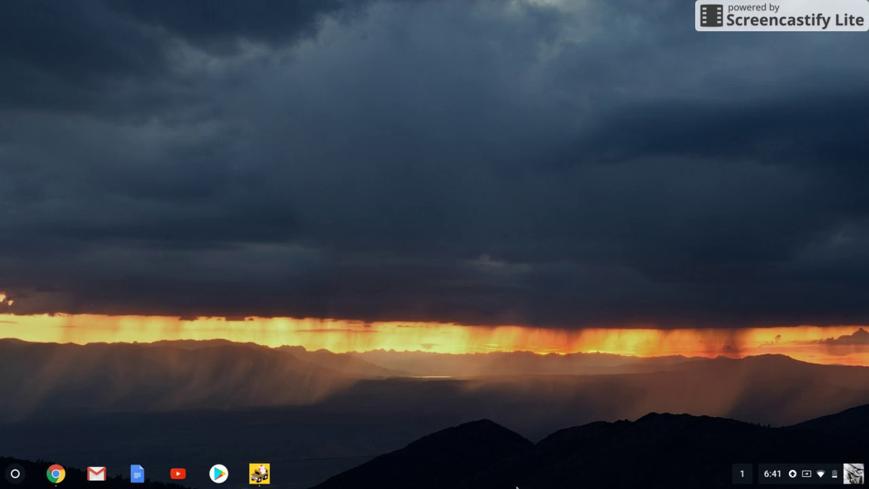
- Return to the Chrome settings window and view the About Chrome OS page for the version and update status
click(61, 483)
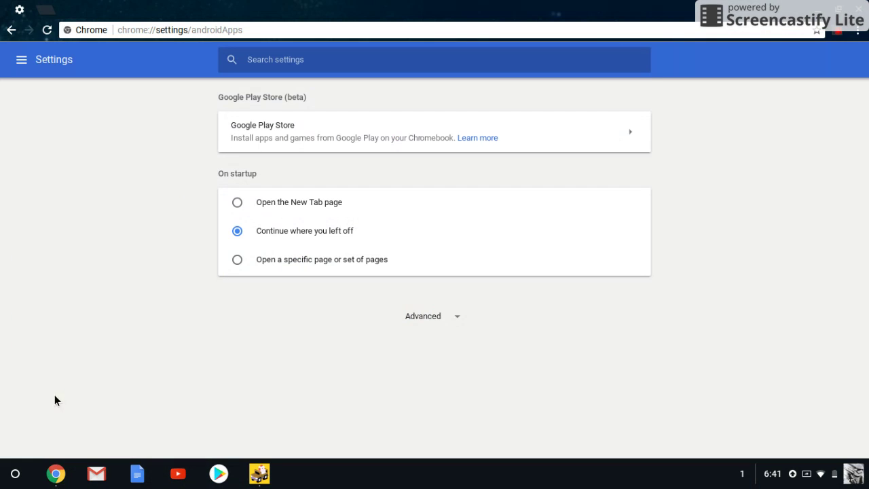
click(24, 59)
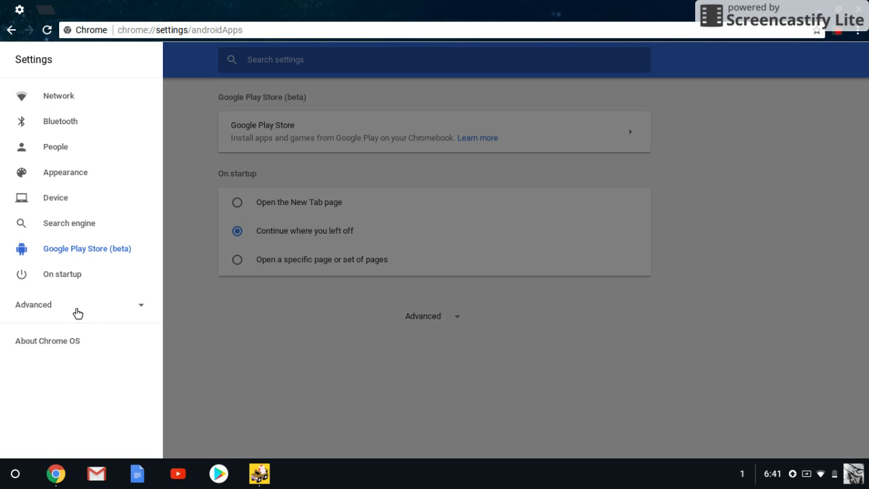
click(65, 309)
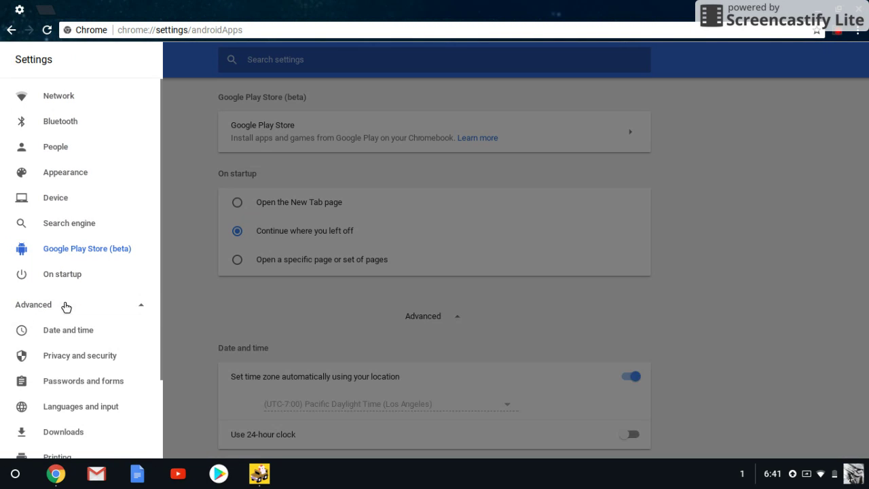
click(111, 309)
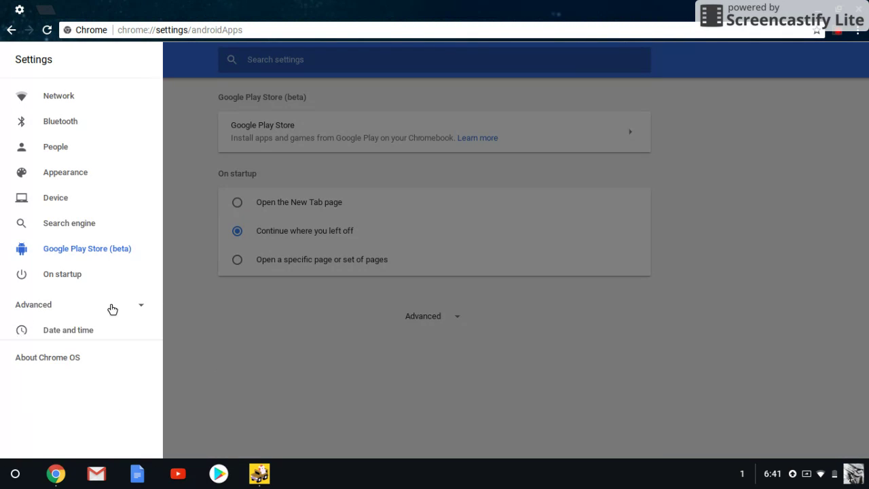
click(68, 346)
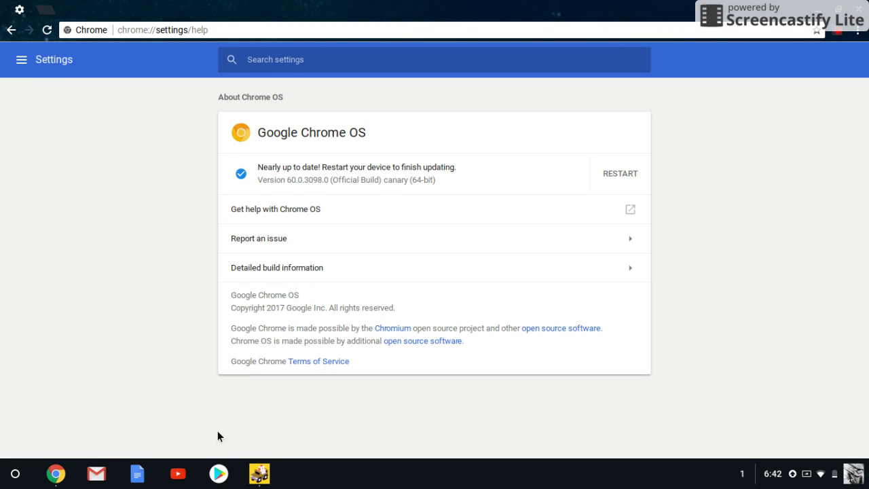
key(super)
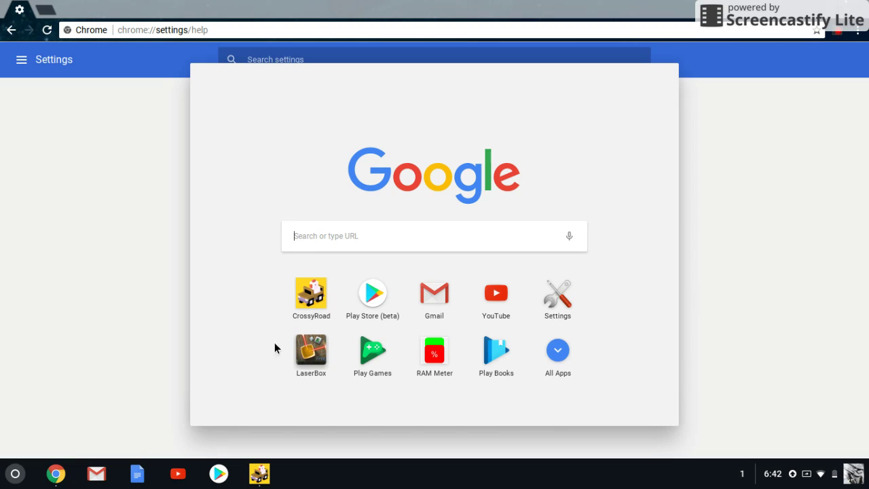
click(753, 319)
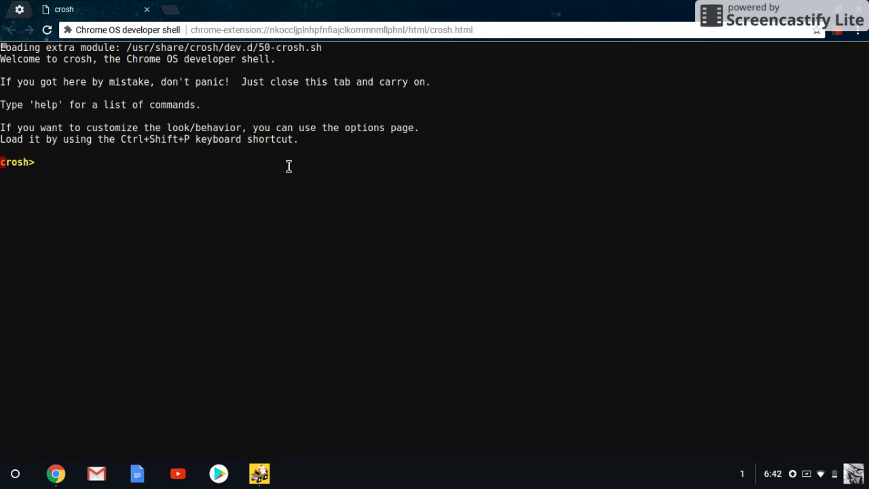
- Try to get root access by running sudo su - directly at the crosh prompt
text(suf)
key(BackSpace)
text(do su--)
key(Return)
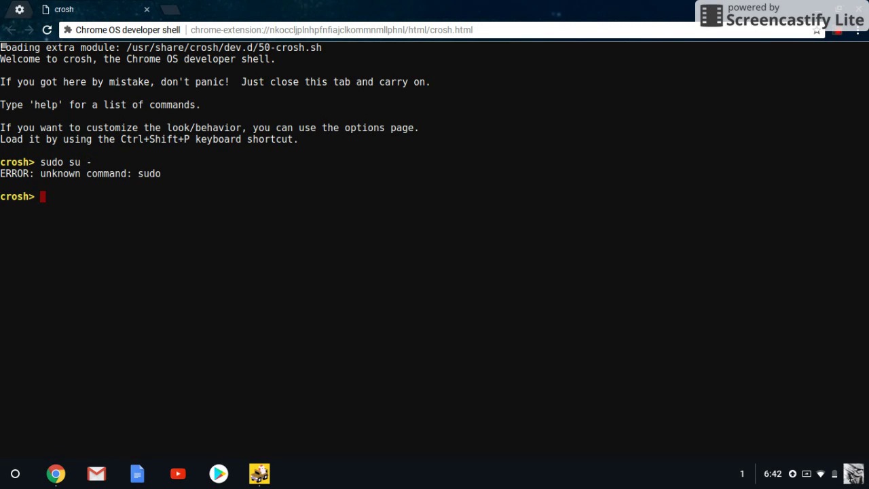
- Start the full developer shell from crosh with the shell command
text(sudo)
key(BackSpace)
key(BackSpace)
key(BackSpace)
text(hell)
key(Return)
- Switch to the root user with the command sudo su --
text(sudo)
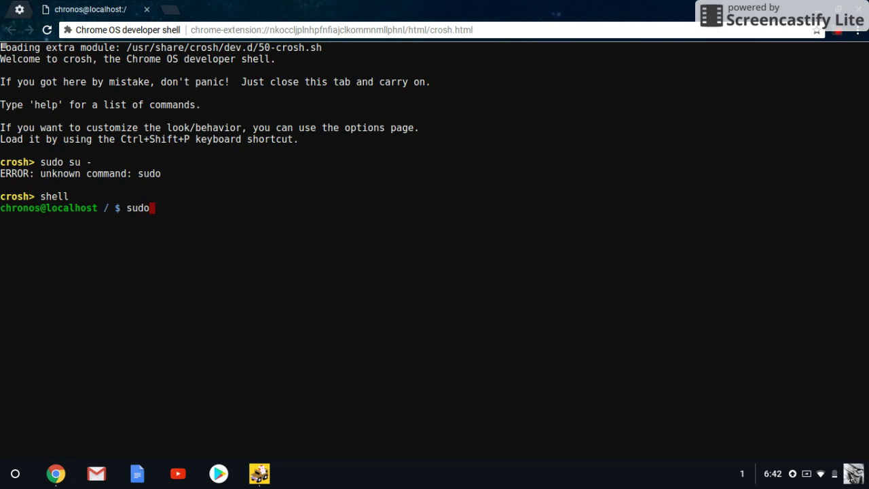
text( su-)
key(Return)
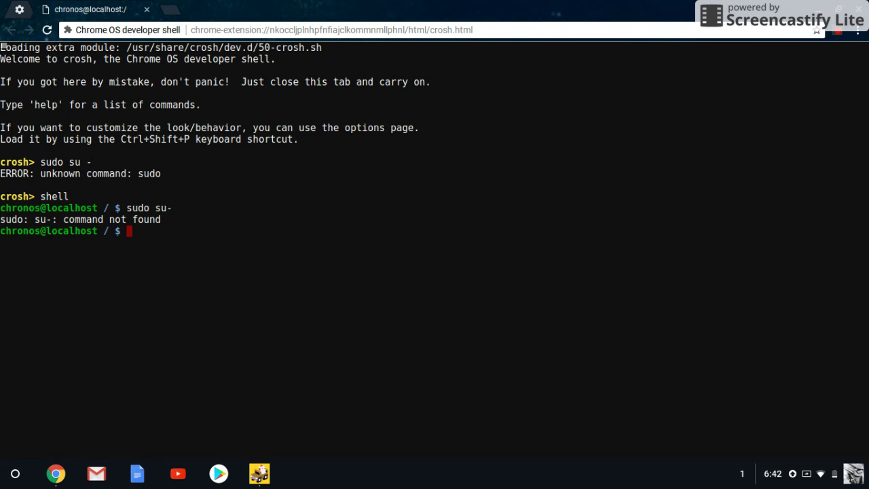
text(sudo su --)
key(Return)
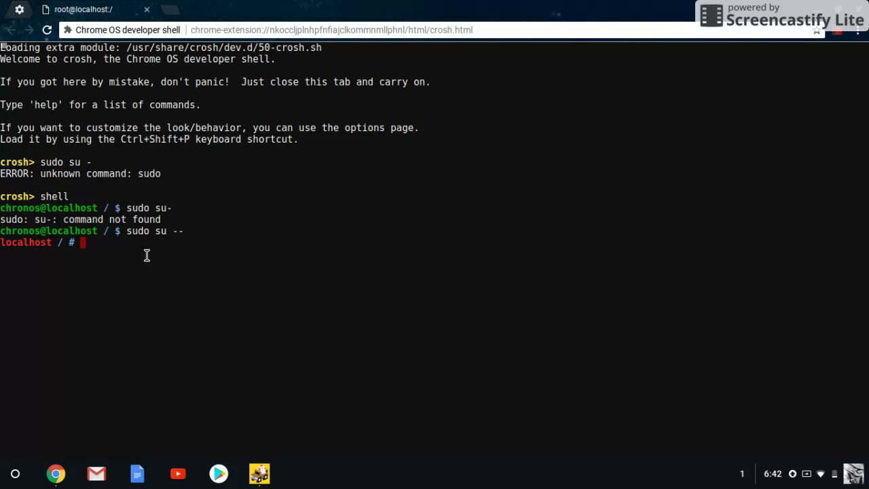
- Write the --enable-arc flag into the Chrome configuration by running echo '--enable-arc'> /usr/local/chrome_dev.conf
text(echo ')
text(_)
key(BackSpace)
text(-)
text(-enable)
text(d)
key(BackSpace)
text(-arc'>)
text(/usr)
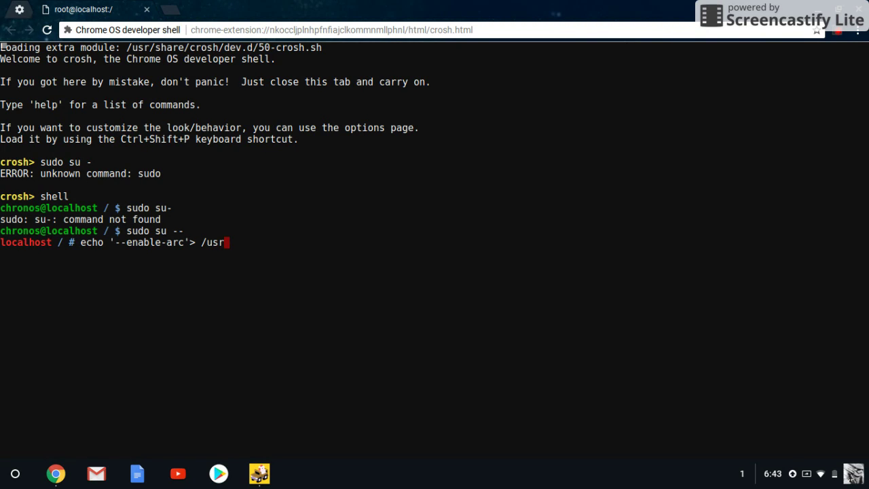
text(/local/chrome)
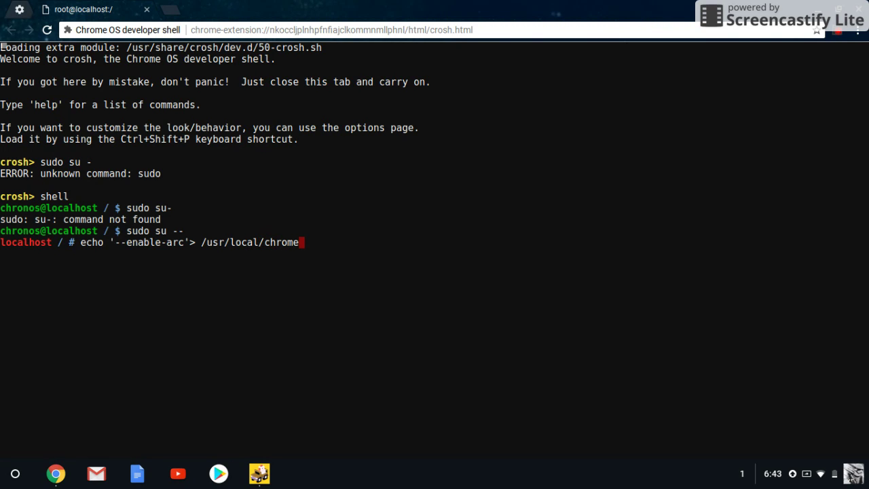
text(_dev.conf)
key(Return)
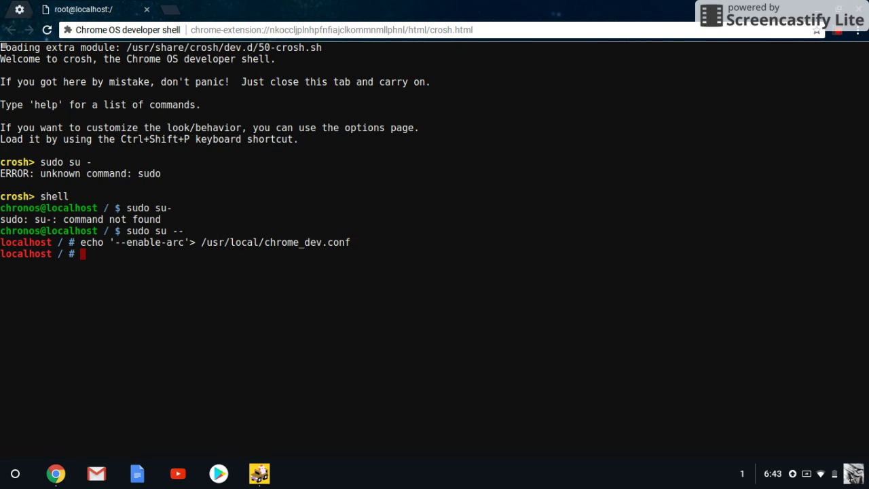
- Try to bind-mount the Chrome configuration file by running mount-o bind/usr/local/chrome_dev.conf/etc/chrome_dev.conf
text(mount-o bind)
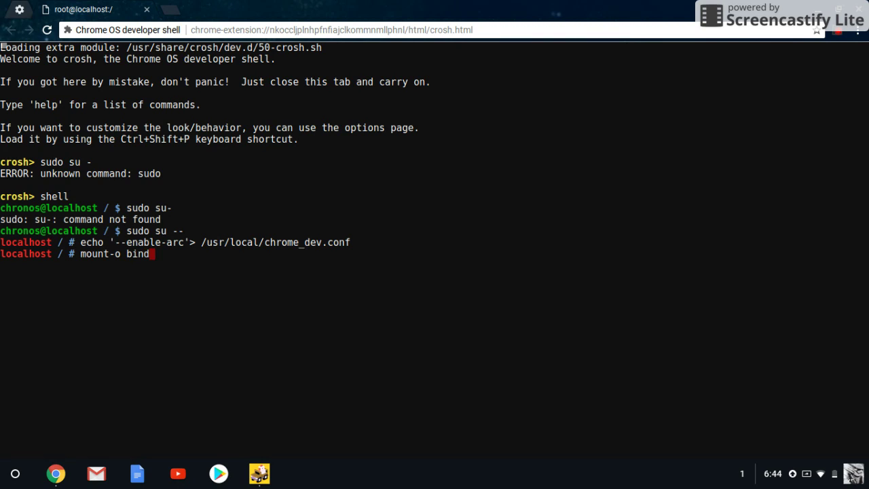
text(/usr/local/chro)
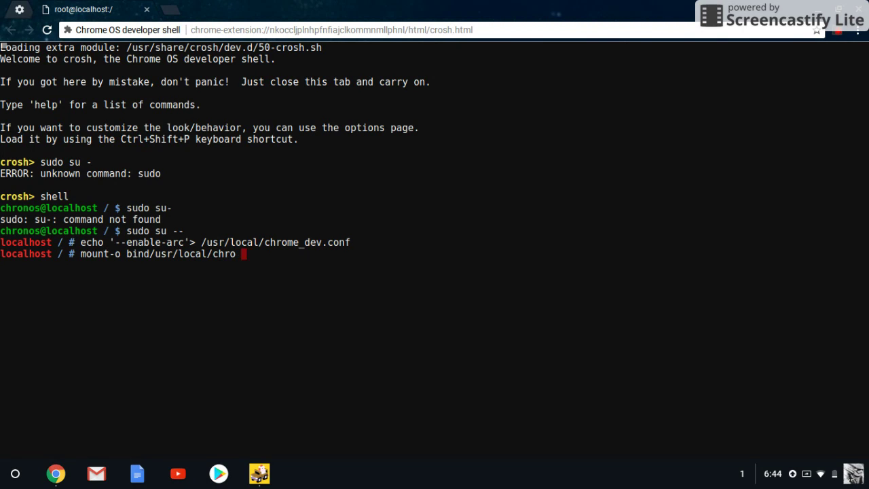
key(BackSpace)
text(me_dev.c)
key(BackSpace)
text(conf)
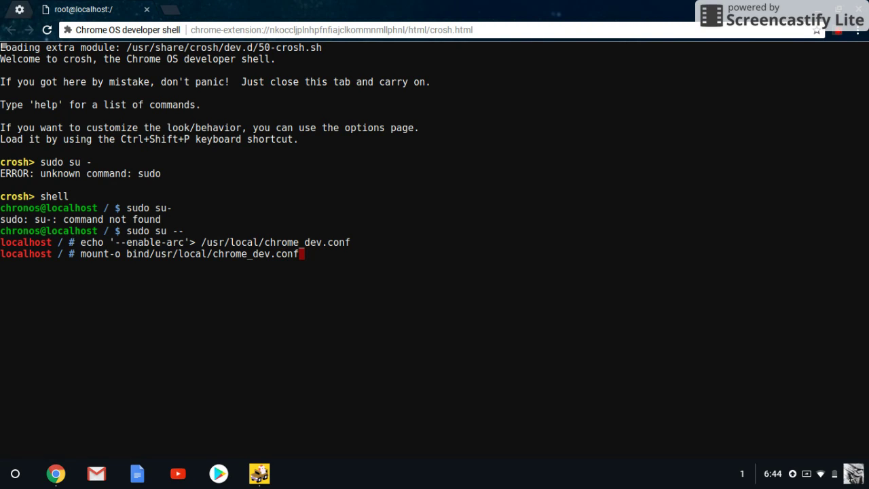
text(/etc/chrome)
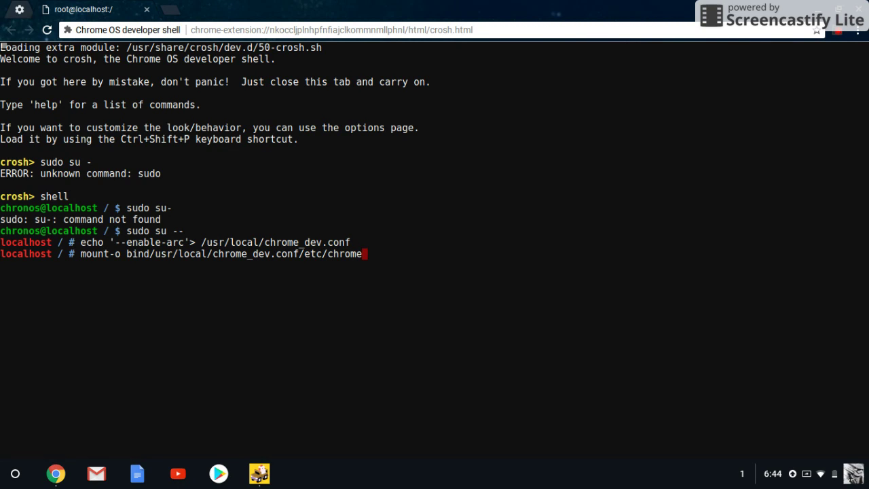
text(_dev.cong)
key(BackSpace)
key(BackSpace)
text(nf)
key(Return)
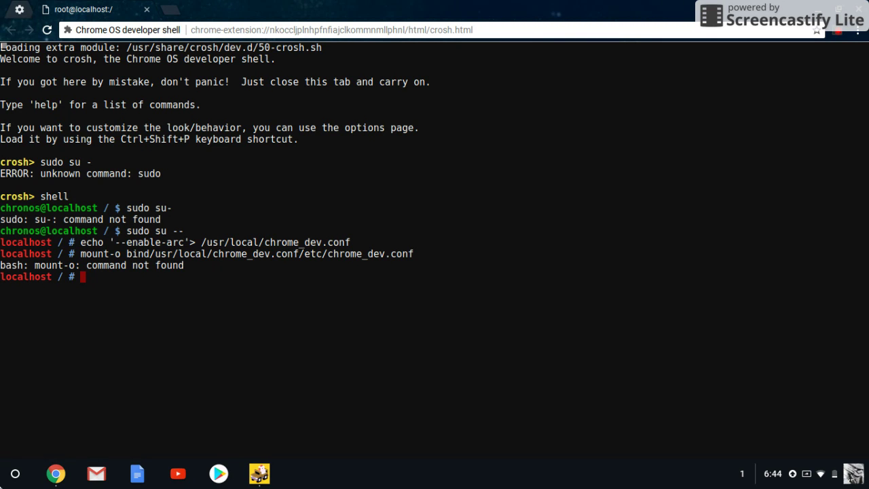
- Switch to the Google Play store to view its home page, and return to the crosh window
click(216, 480)
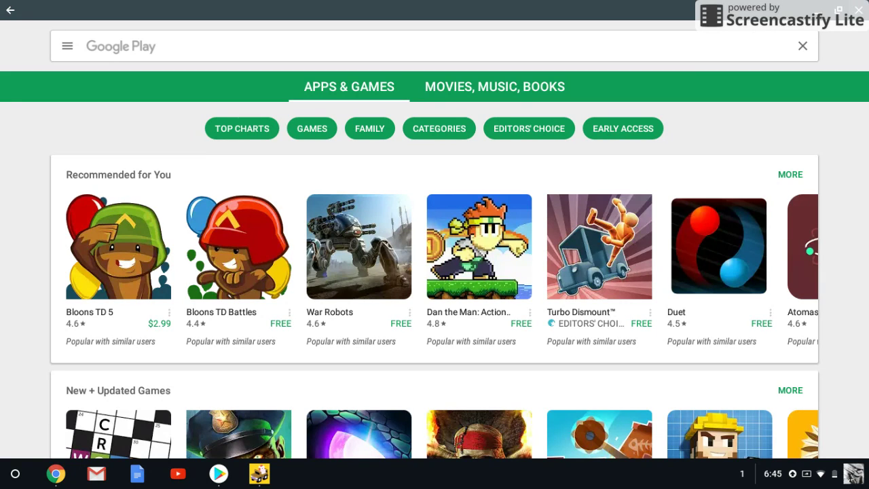
key(alt+Tab)
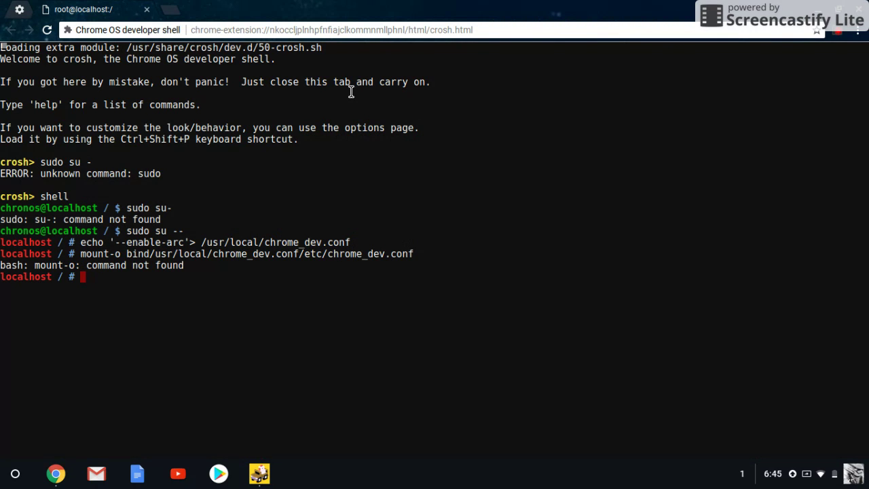
- Restart crosh in a fresh session and get a root prompt by running shell followed by sudo su
key(ctrl+w)
click(505, 98)
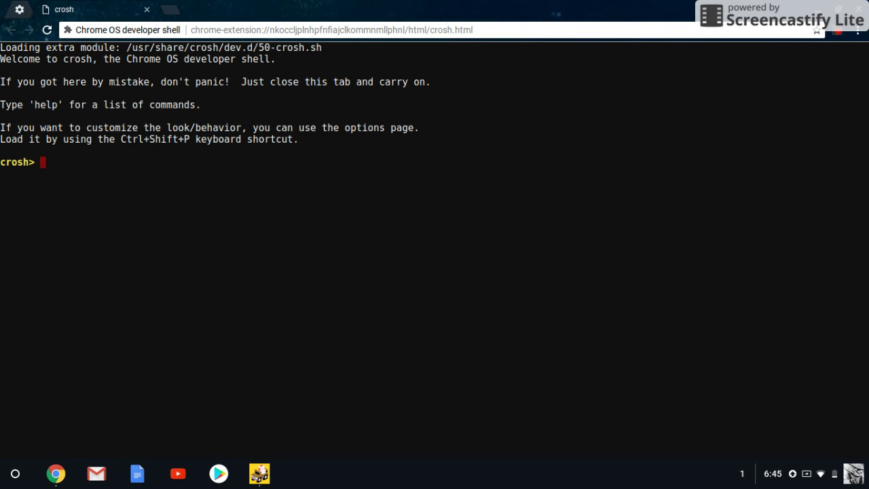
text(shell)
key(Return)
text(sudo su)
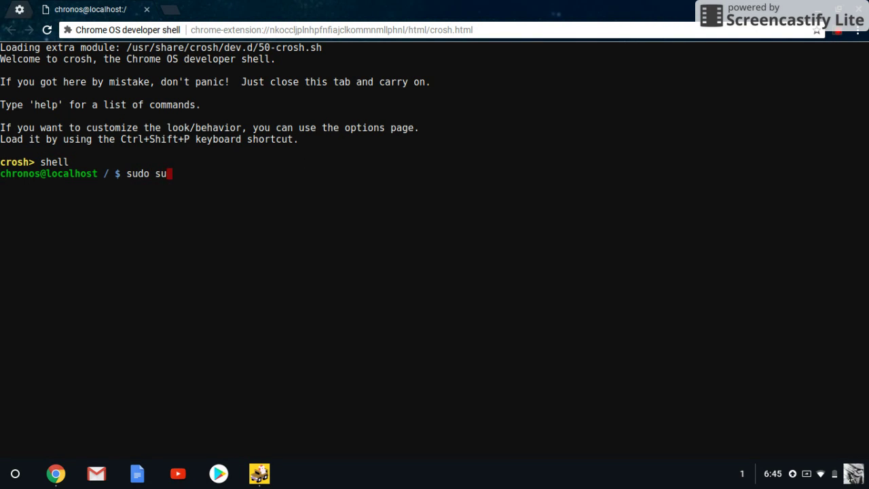
key(Return)
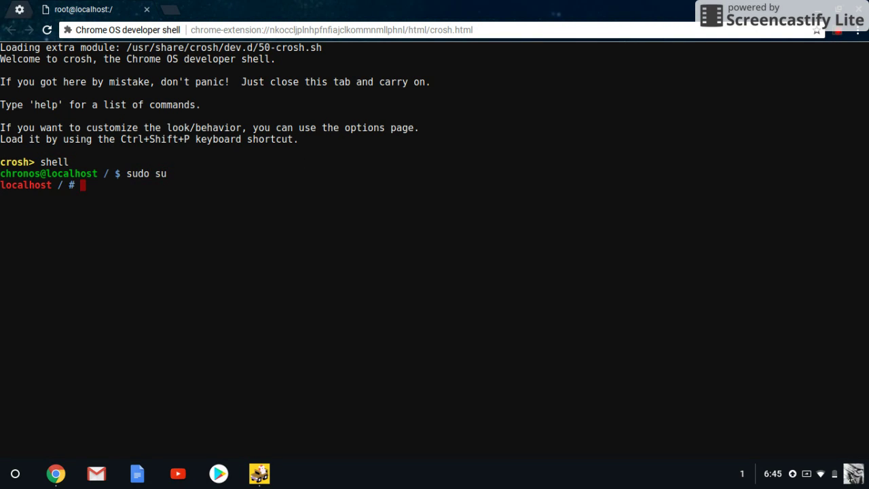
- Move the Chromebook to the stable channel by running update_engine_client --channel=stable-channel --update
text(updat_engine)
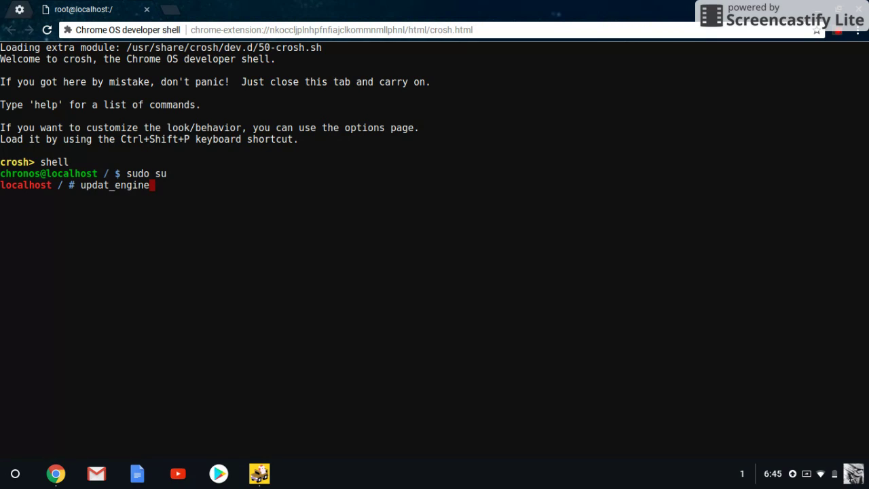
text(_client)
key(Left)
key(Left)
key(Left)
key(Left)
key(Left)
key(Left)
key(Left)
key(Left)
key(Left)
key(Left)
key(Left)
key(Left)
key(Left)
key(Left)
key(BackSpace)
text(te)
key(Right)
key(Right)
key(Right)
key(Right)
key(Right)
key(Right)
key(Right)
key(Right)
key(Right)
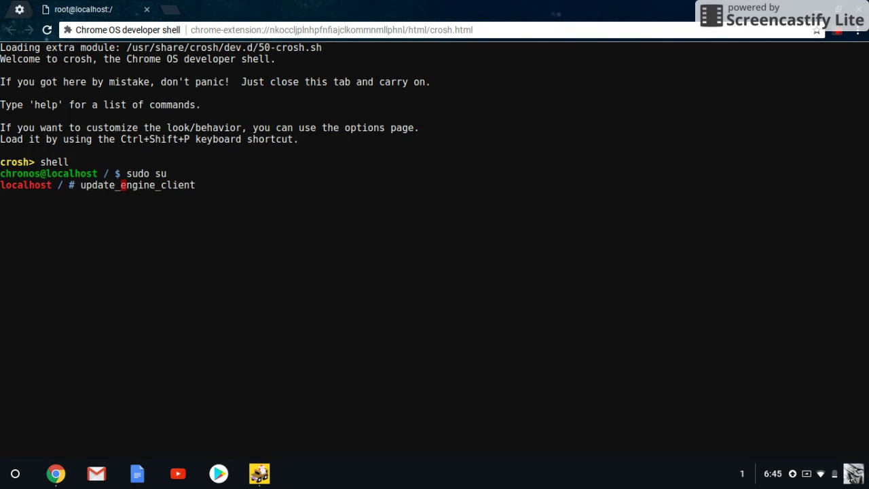
key(Right)
key(Right)
key(Right)
key(Right)
key(Right)
text(--channel=stable)
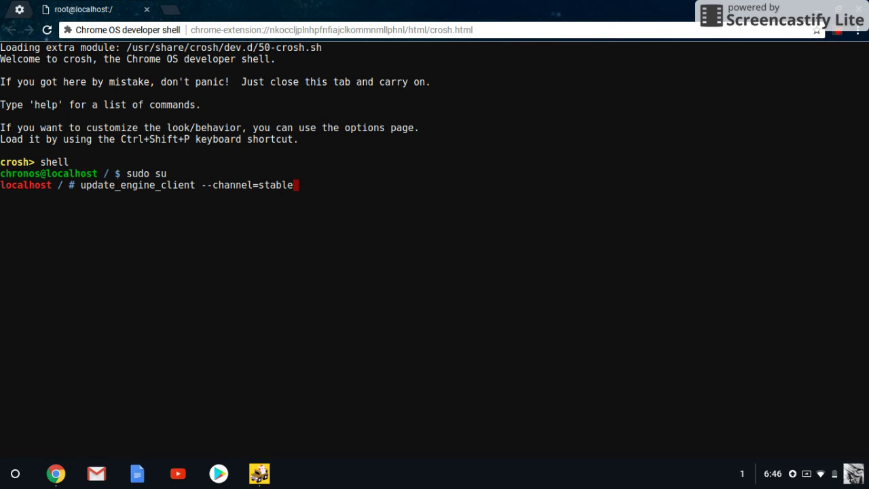
text(-channel --update)
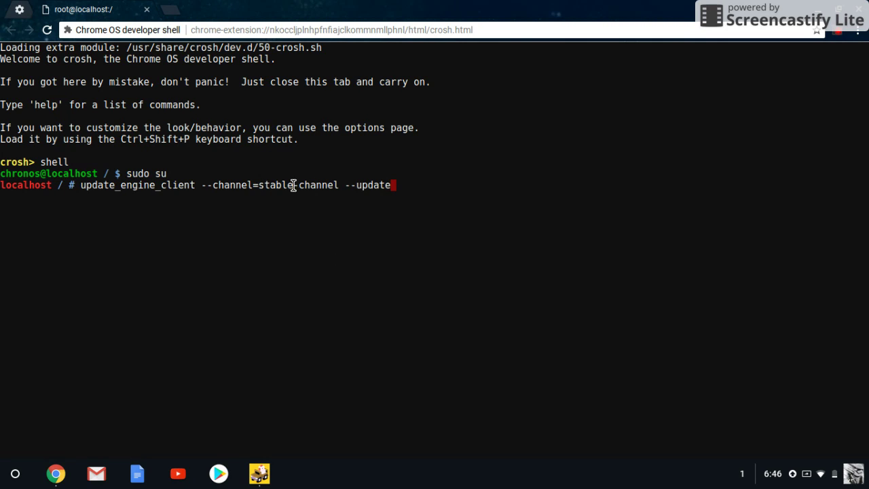
key(Return)
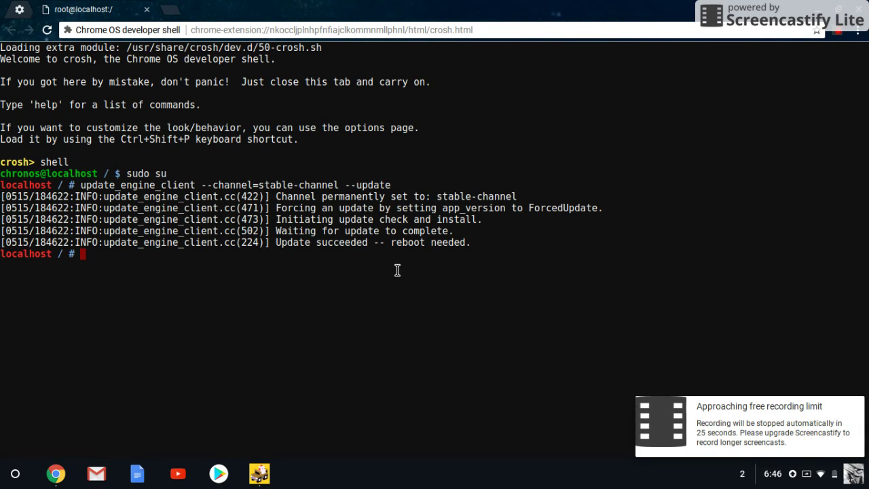
- Switch to the Crossy Road Android game and move the character forward across the road lanes
click(259, 473)
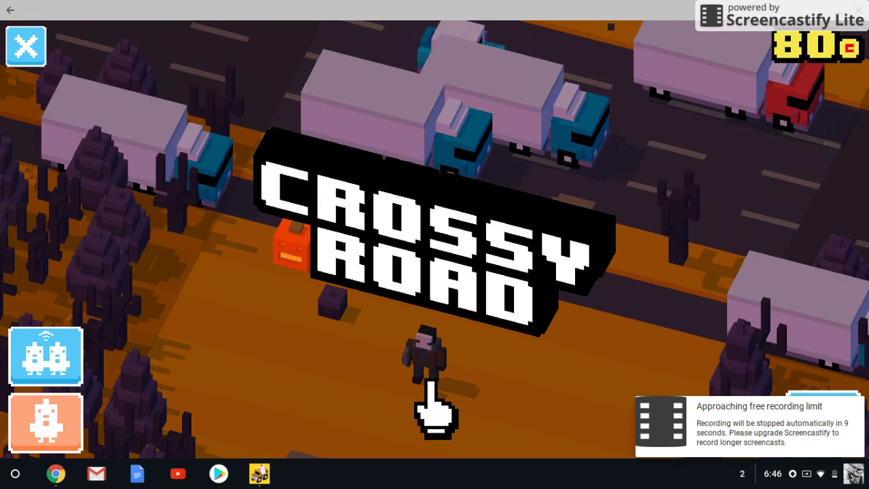
key(Up)
key(Up)
key(Up)
key(Up)
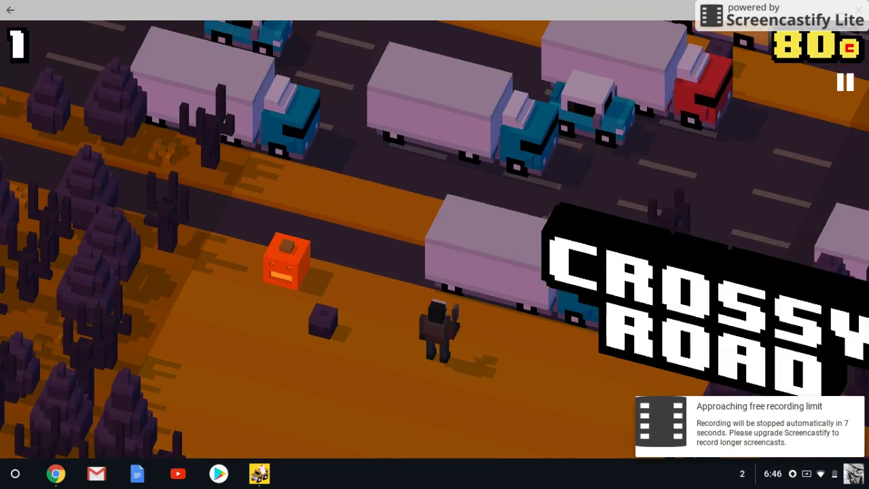
key(Up)
key(Up)
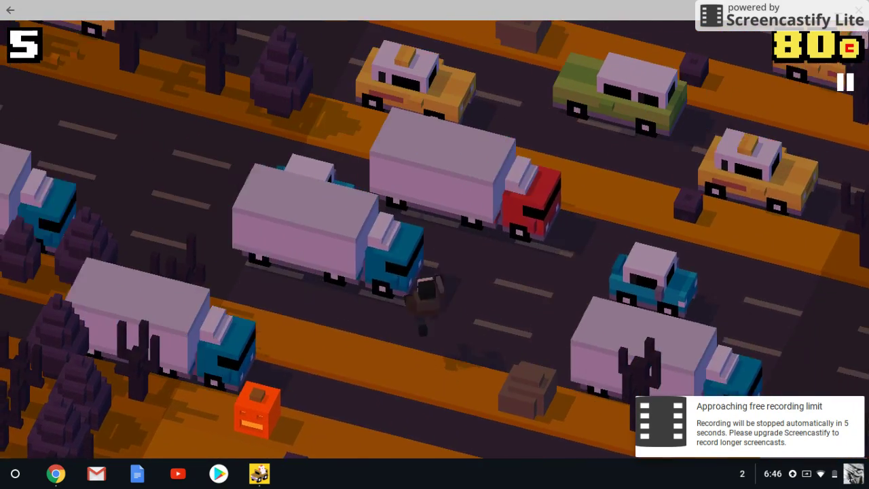
key(Up)
key(Up)
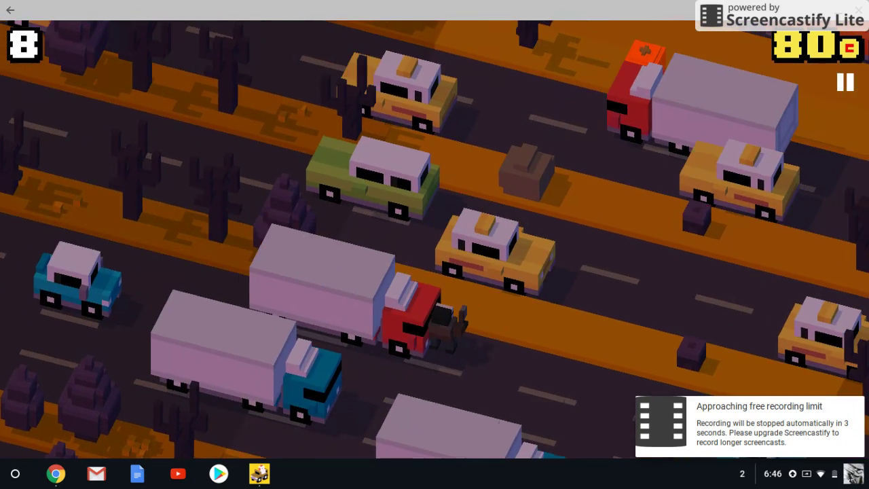